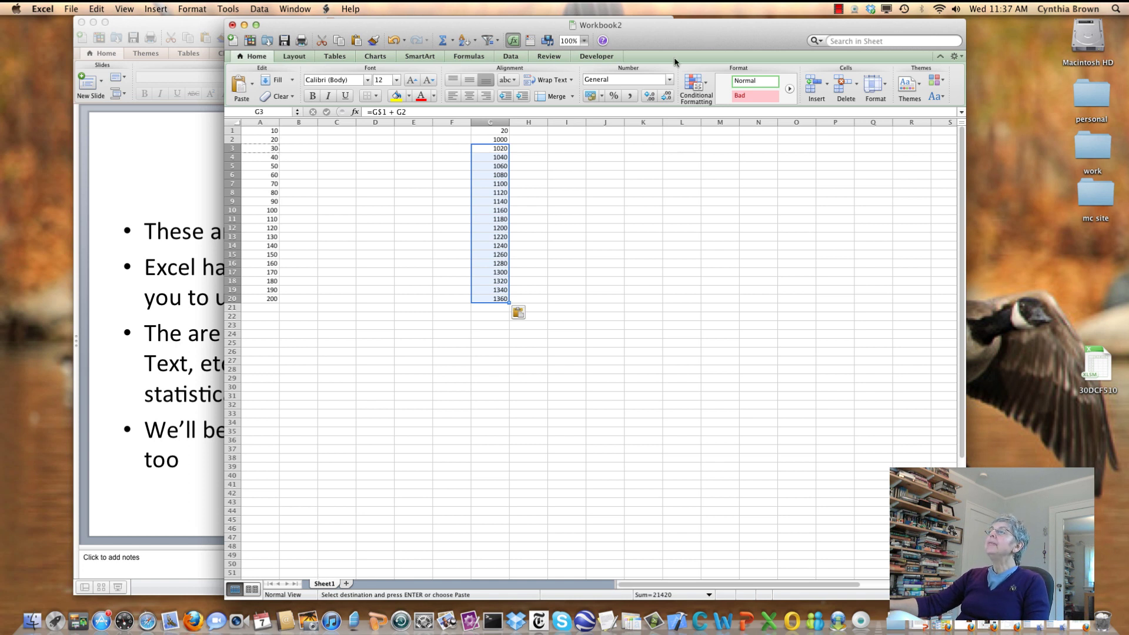
# - Enter the formula =TODAY() in cell D2 using the TODAY function from the Date and Time category
pyautogui.click(469, 56)
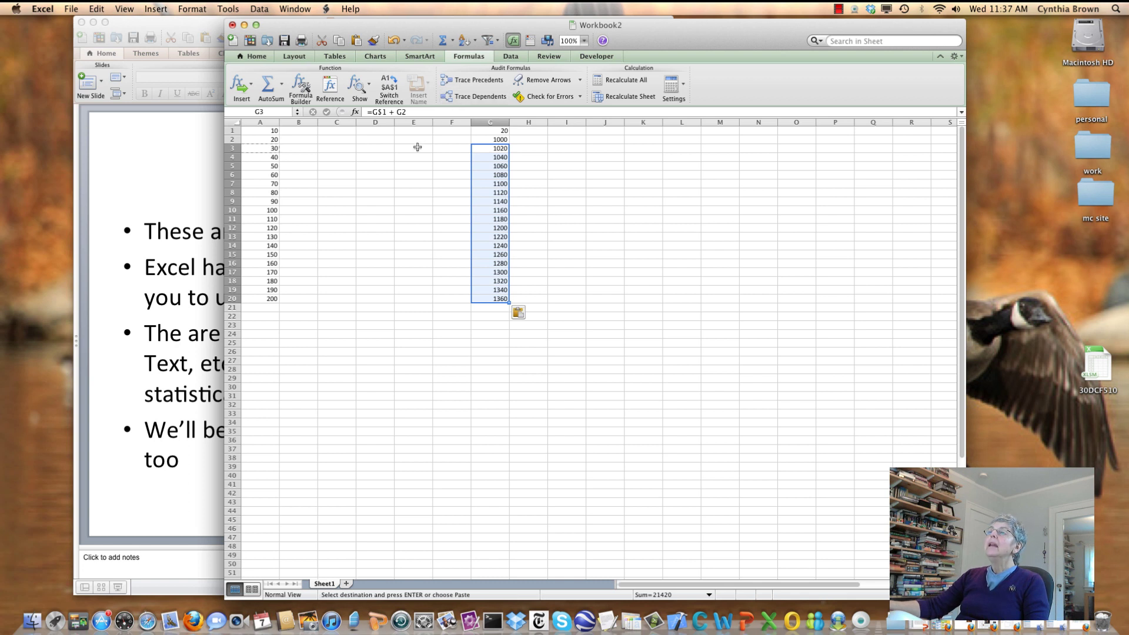
pyautogui.click(250, 87)
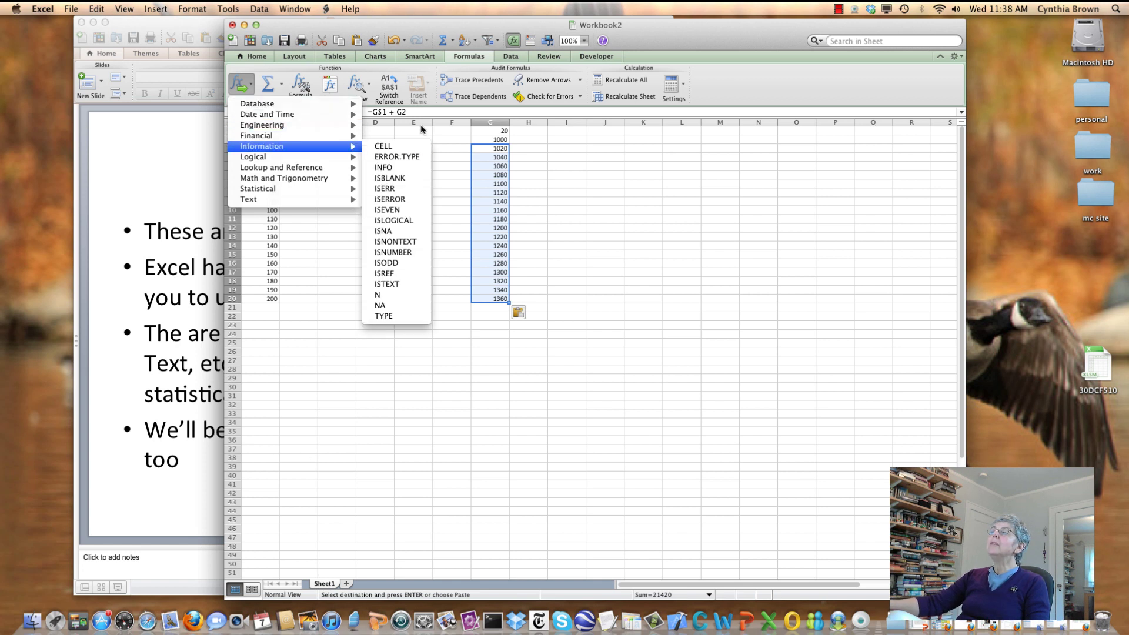
pyautogui.click(448, 143)
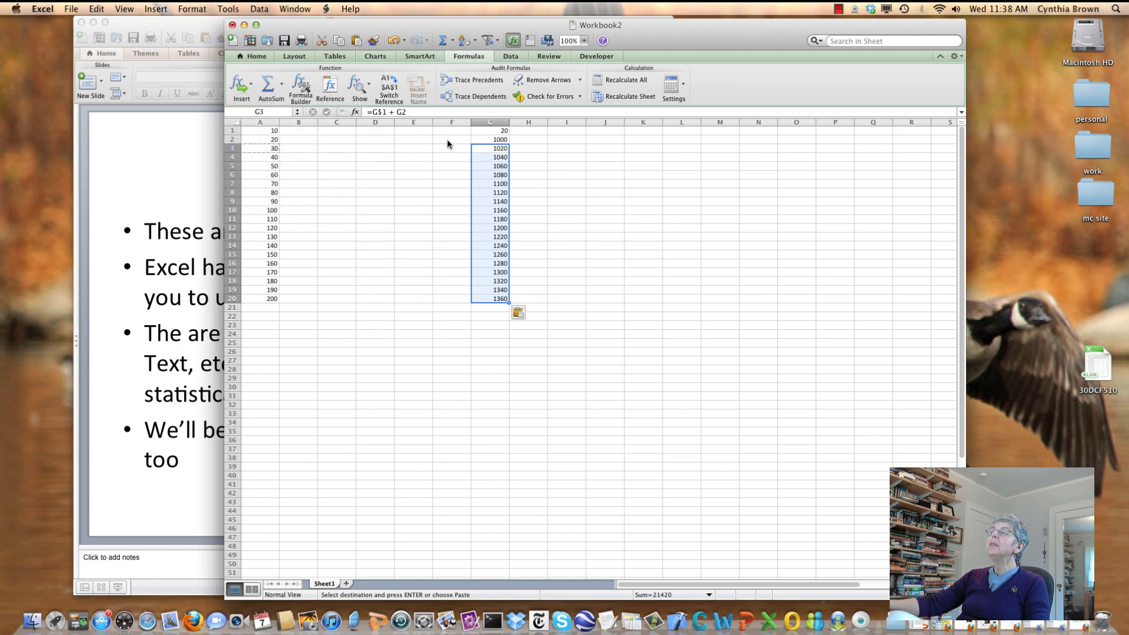
pyautogui.click(376, 140)
pyautogui.write('=')
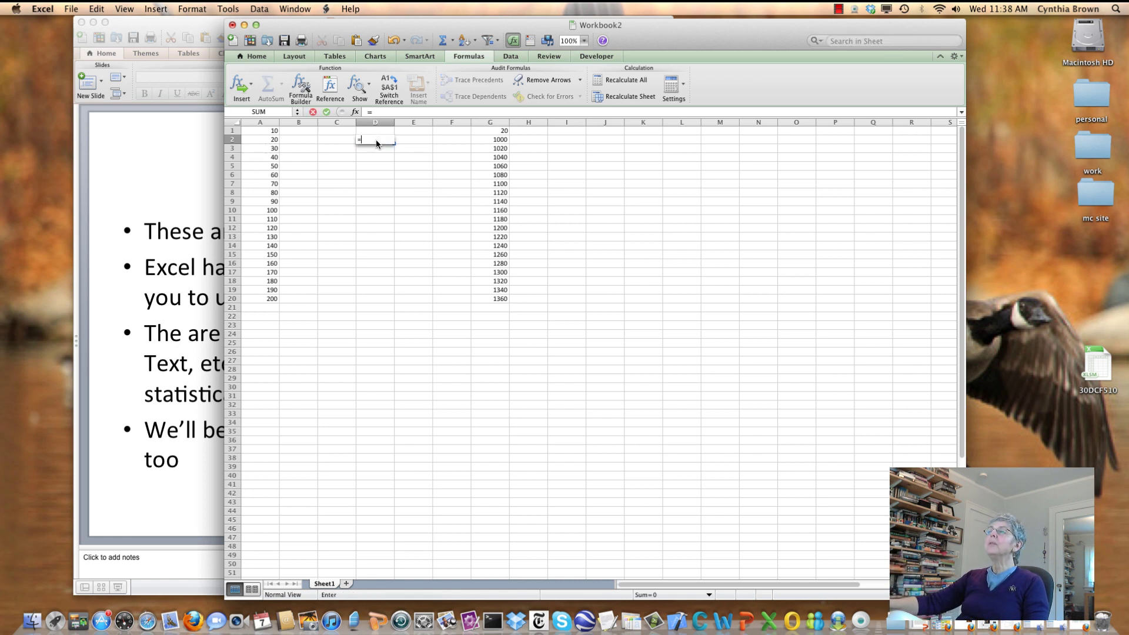
pyautogui.click(250, 87)
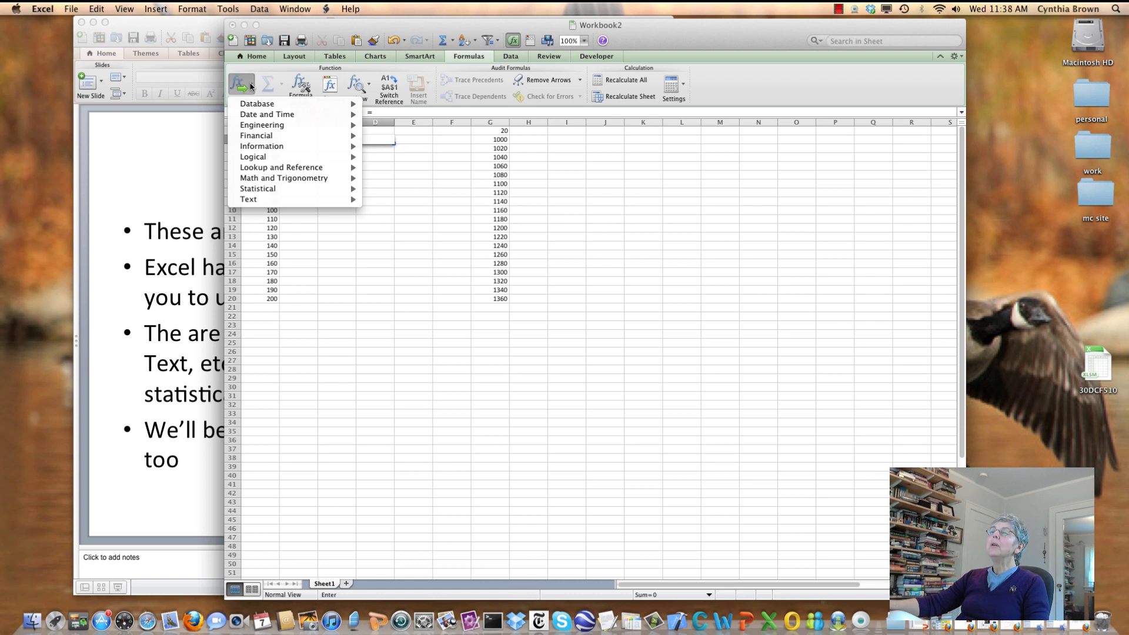
pyautogui.moveTo(269, 115)
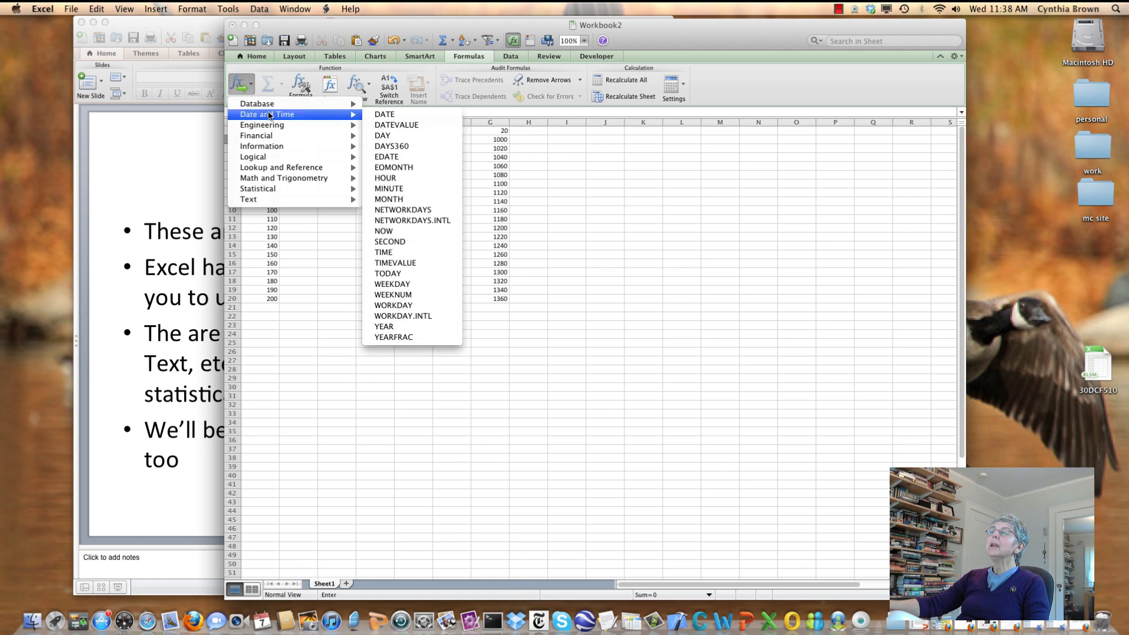
pyautogui.click(391, 274)
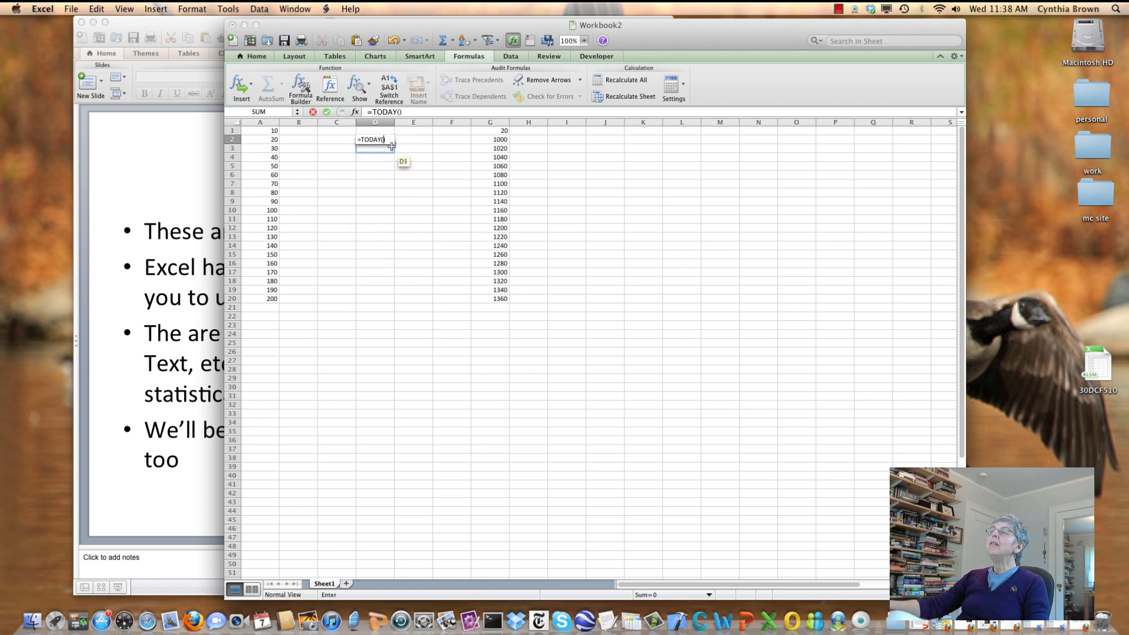
pyautogui.click(410, 111)
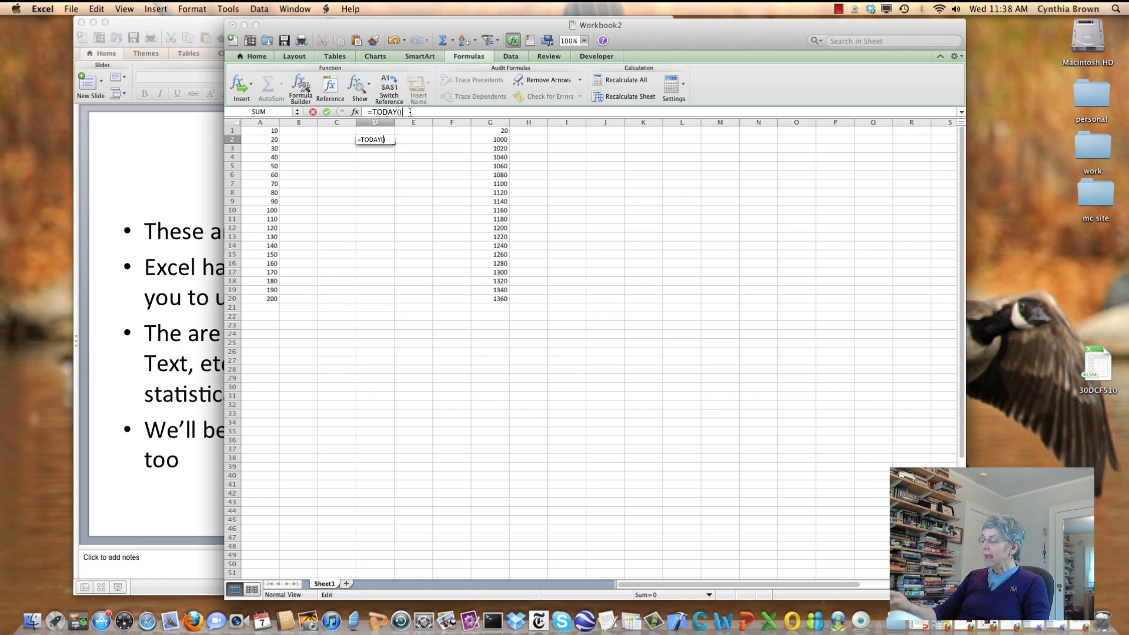
pyautogui.press('Return')
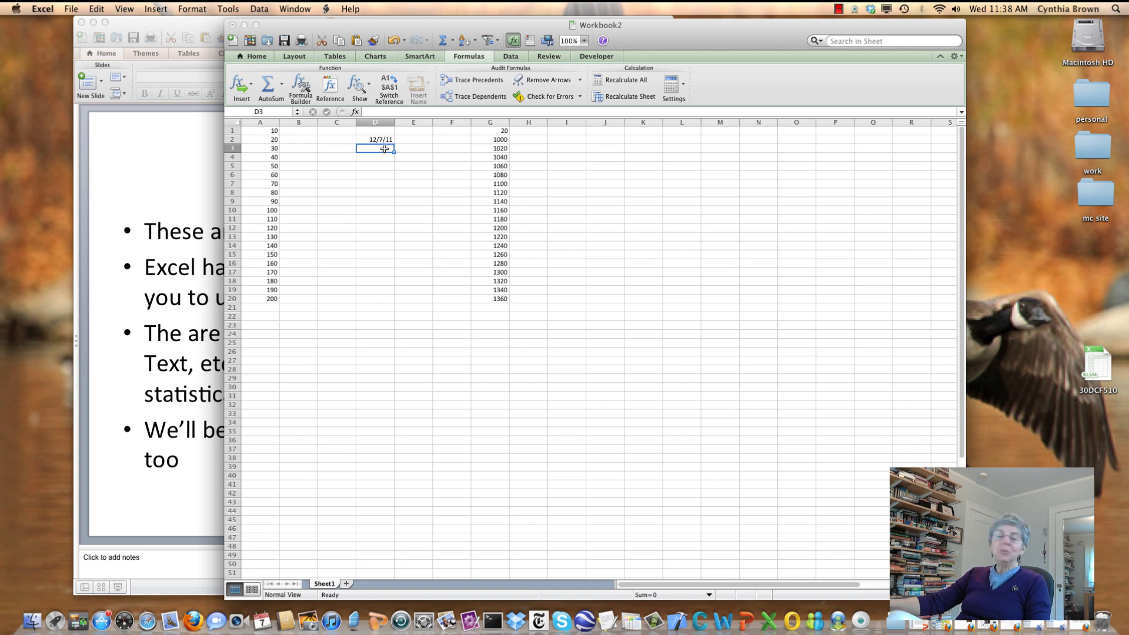
# - Add up the numbers of column G in cell G22 with the Math and Trigonometry function =SUM(G1:G20)
pyautogui.click(449, 140)
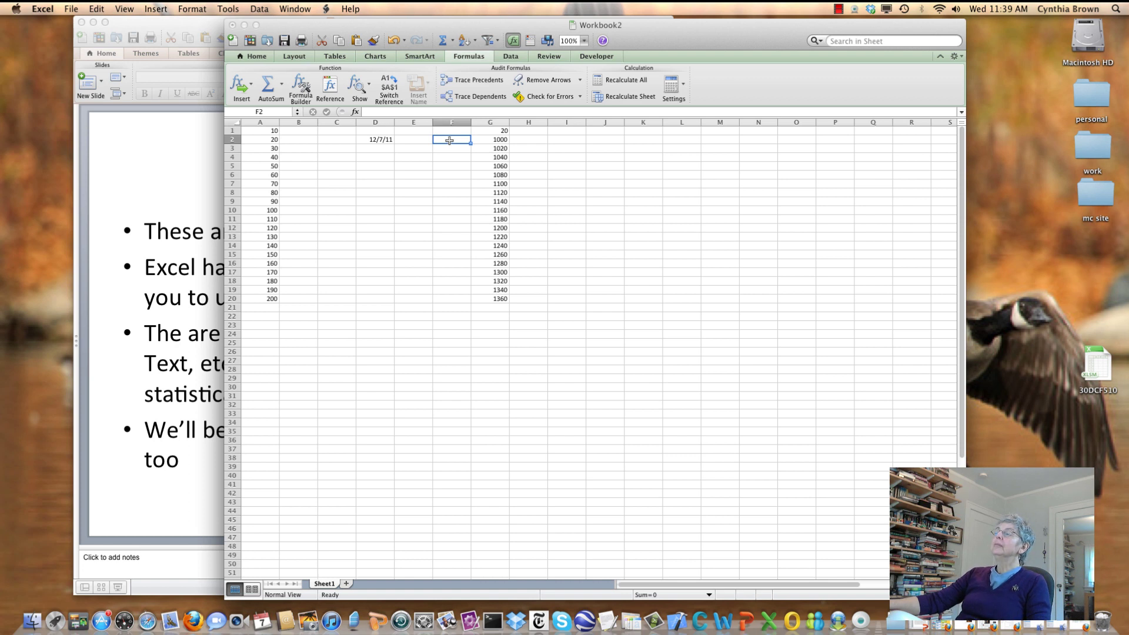
pyautogui.click(493, 315)
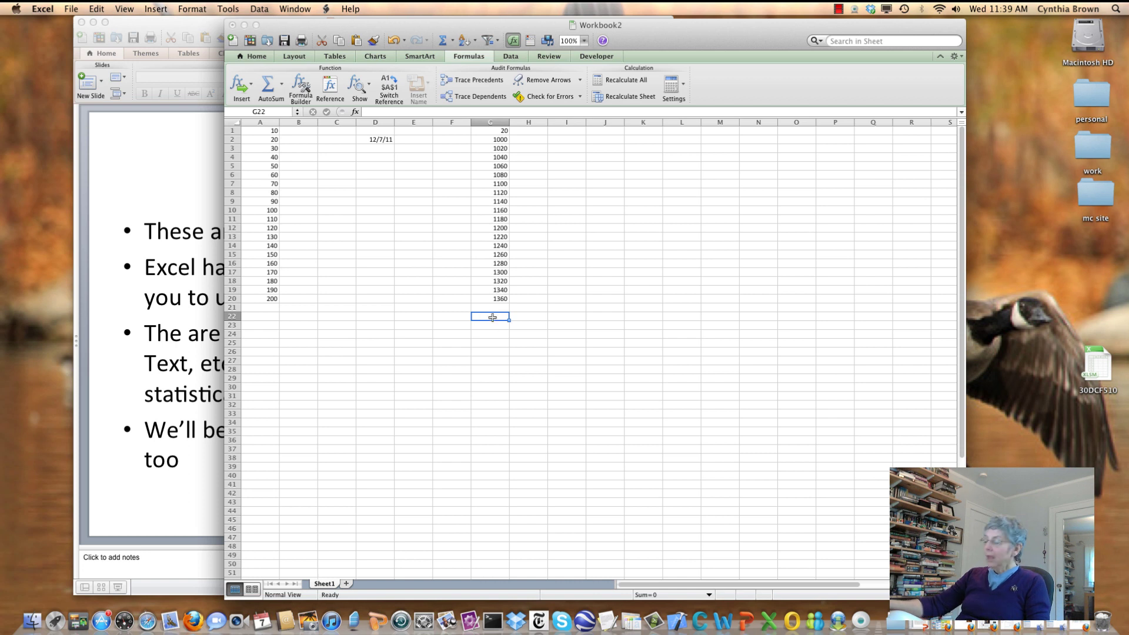
pyautogui.write('=')
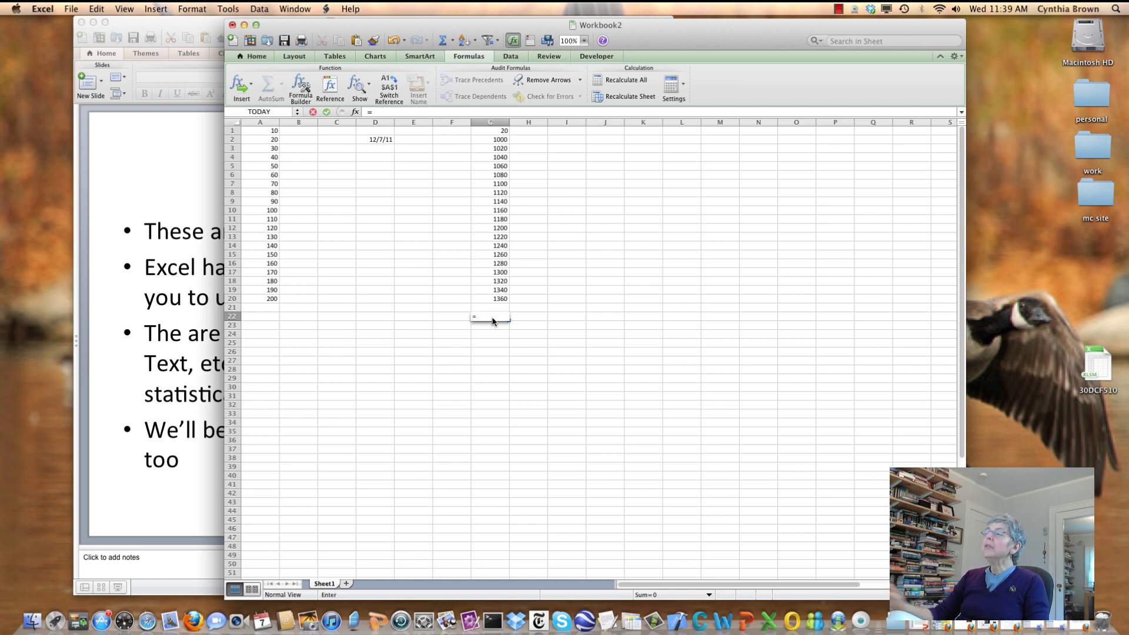
pyautogui.click(247, 85)
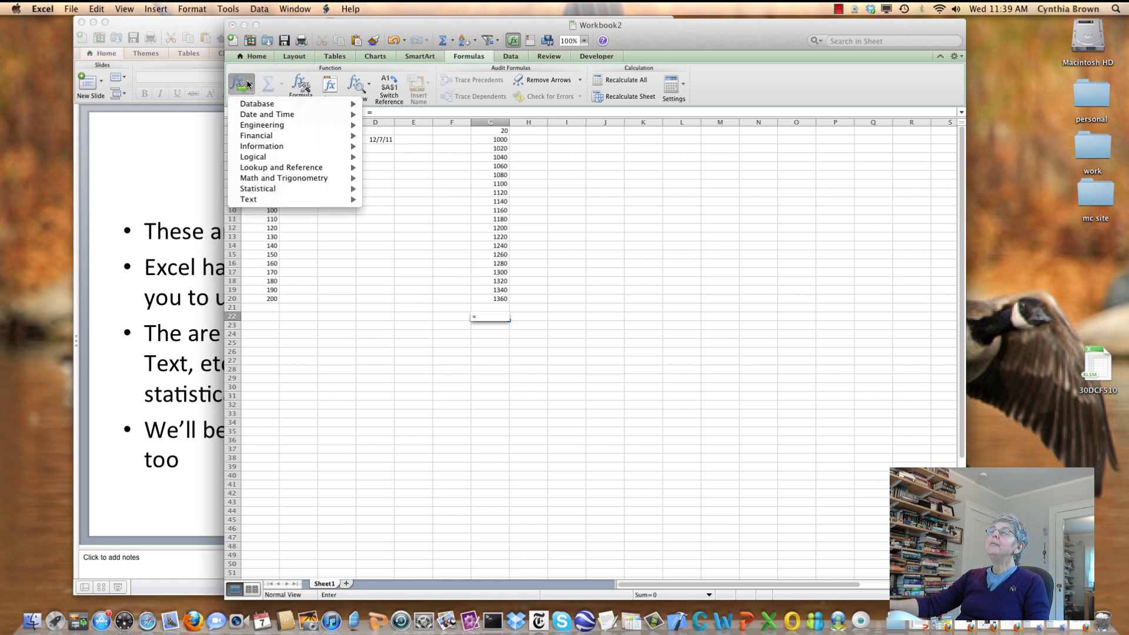
pyautogui.moveTo(277, 180)
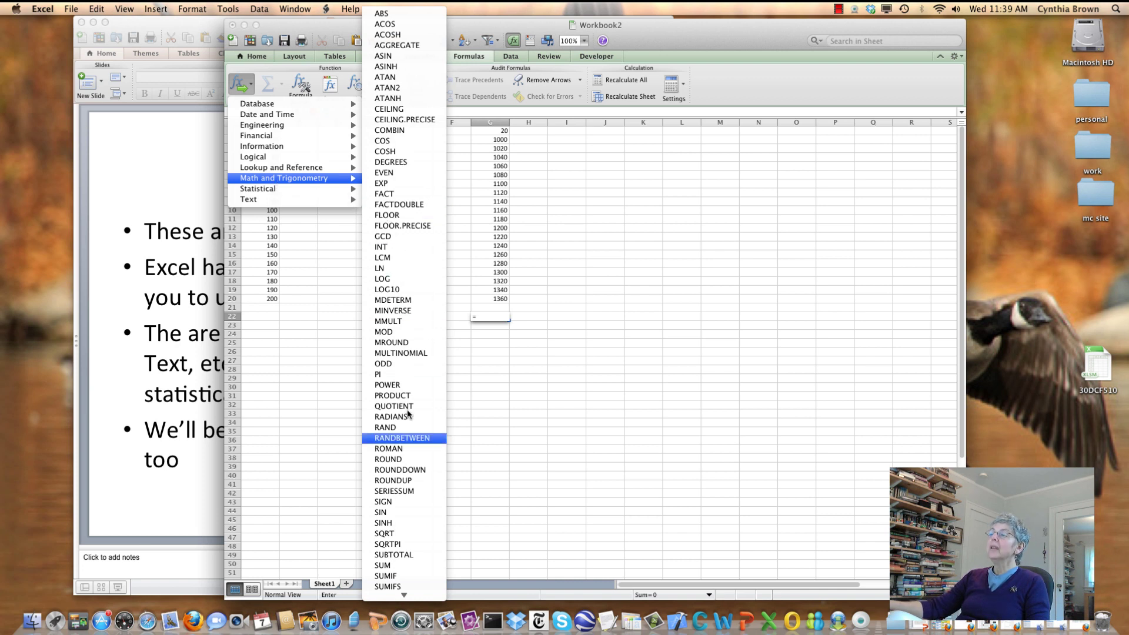
pyautogui.click(383, 565)
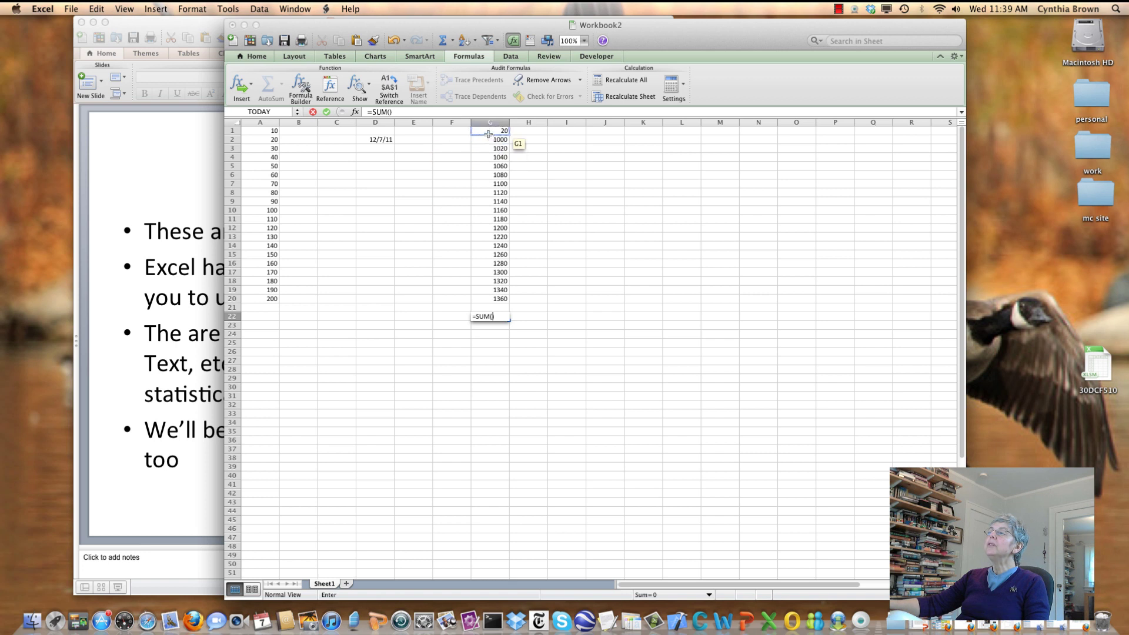
pyautogui.moveTo(488, 133); pyautogui.dragTo(484, 300)
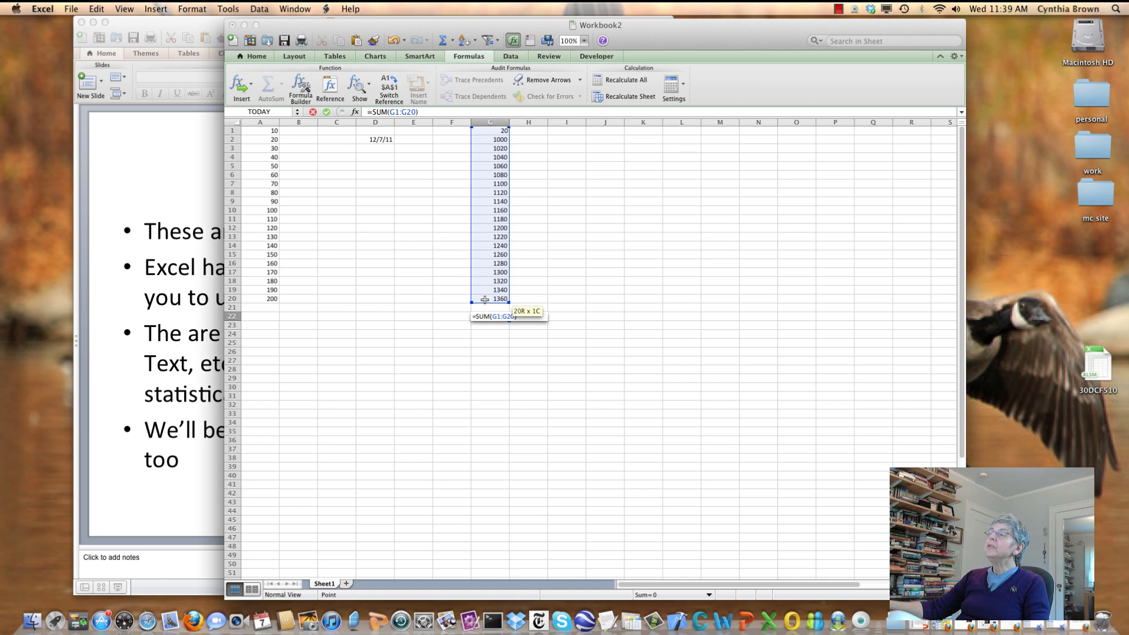
pyautogui.moveTo(484, 300); pyautogui.dragTo(485, 300)
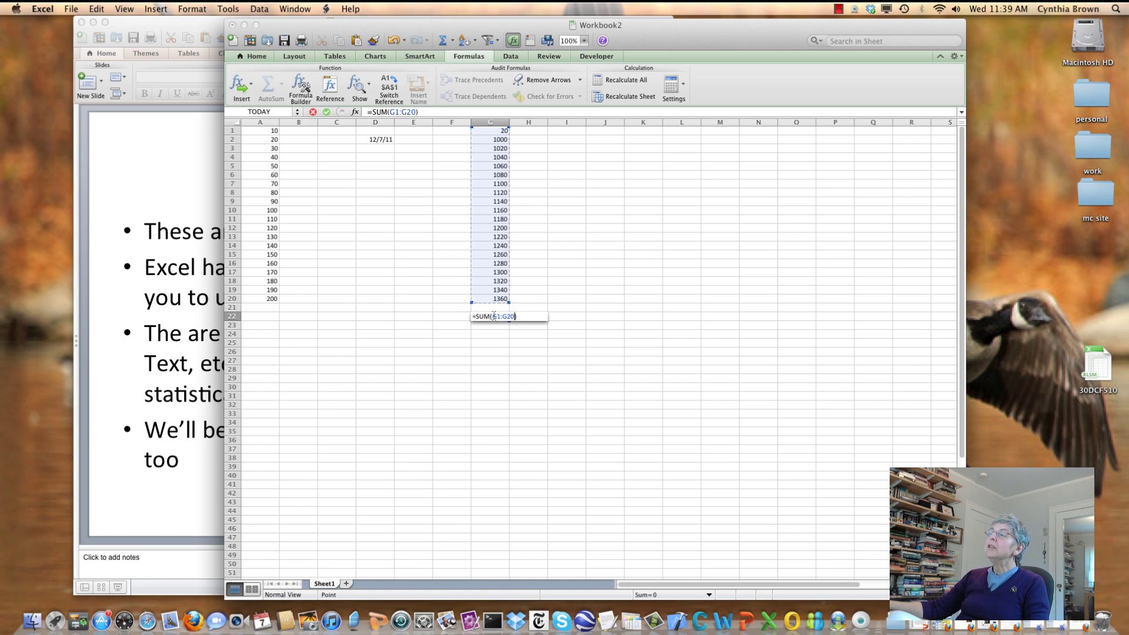
pyautogui.click(528, 318)
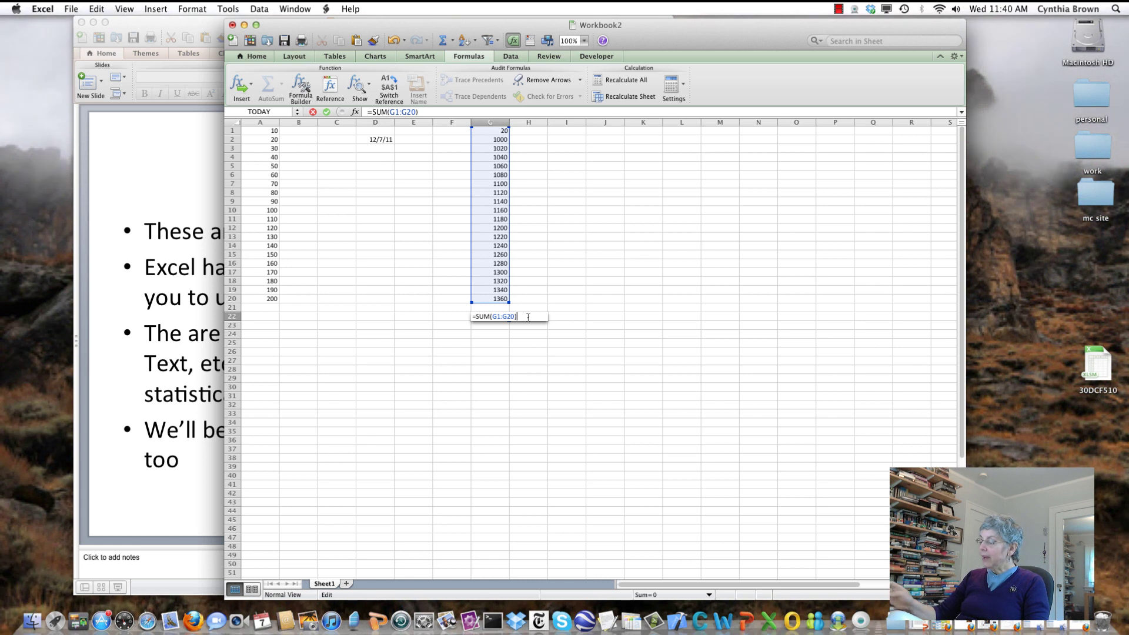
pyautogui.press('Return')
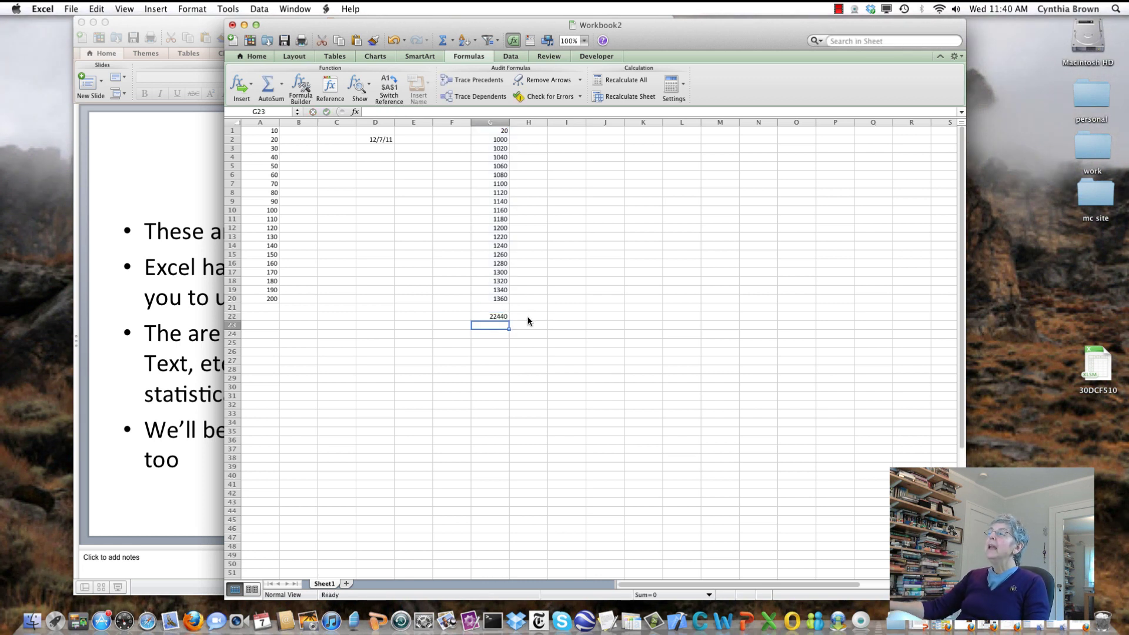
# - Change the value in cell G1 to 2020
pyautogui.click(503, 132)
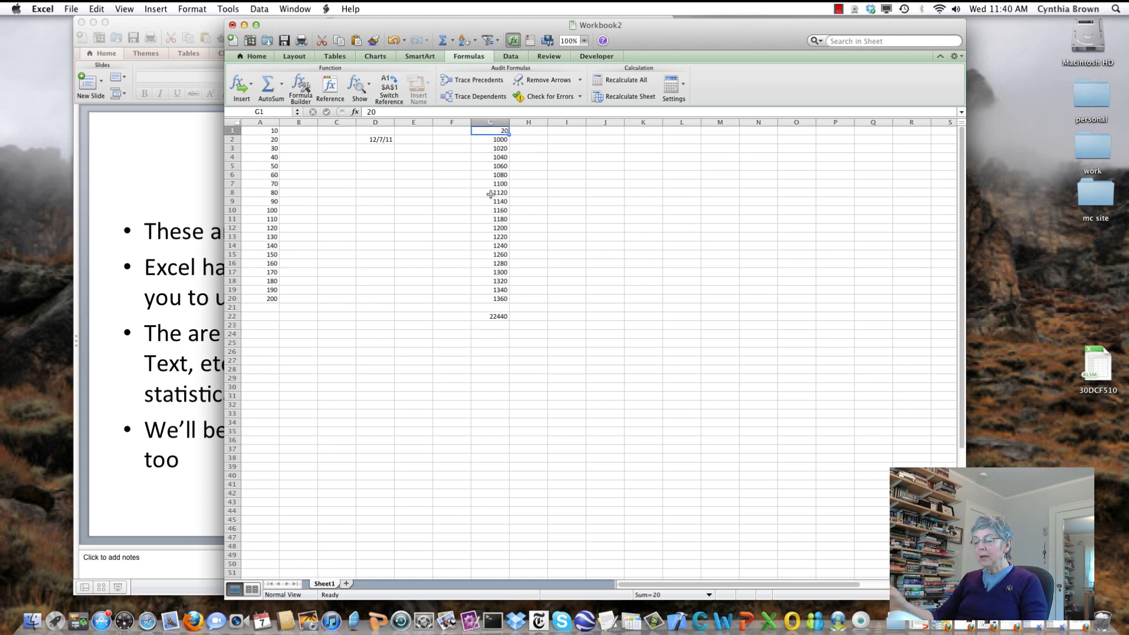
pyautogui.write('2020')
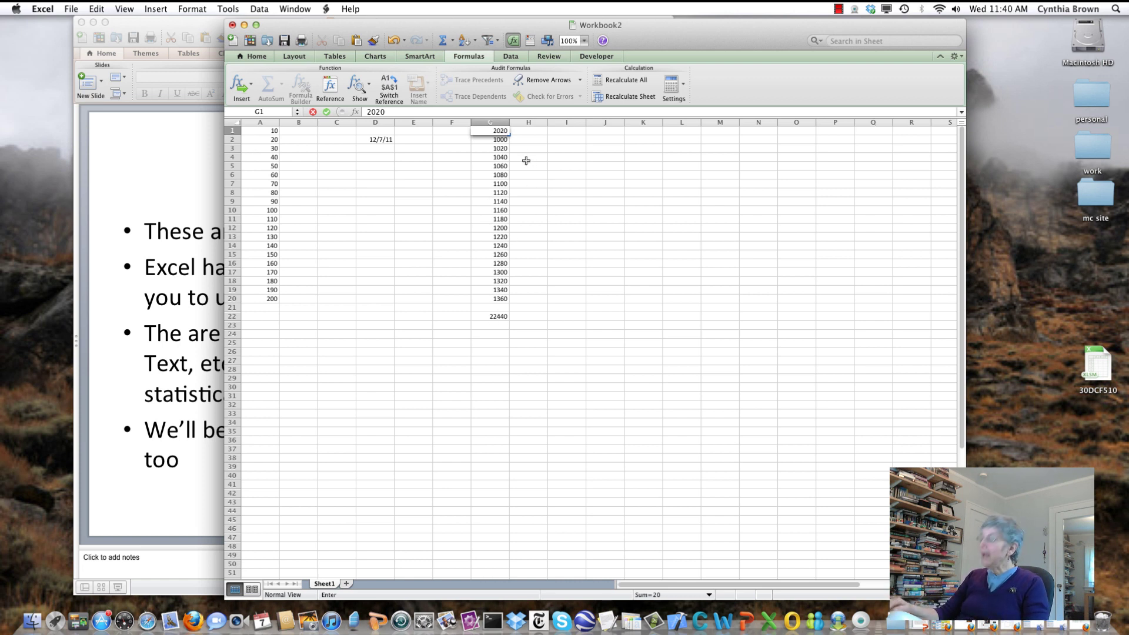
pyautogui.press('Return')
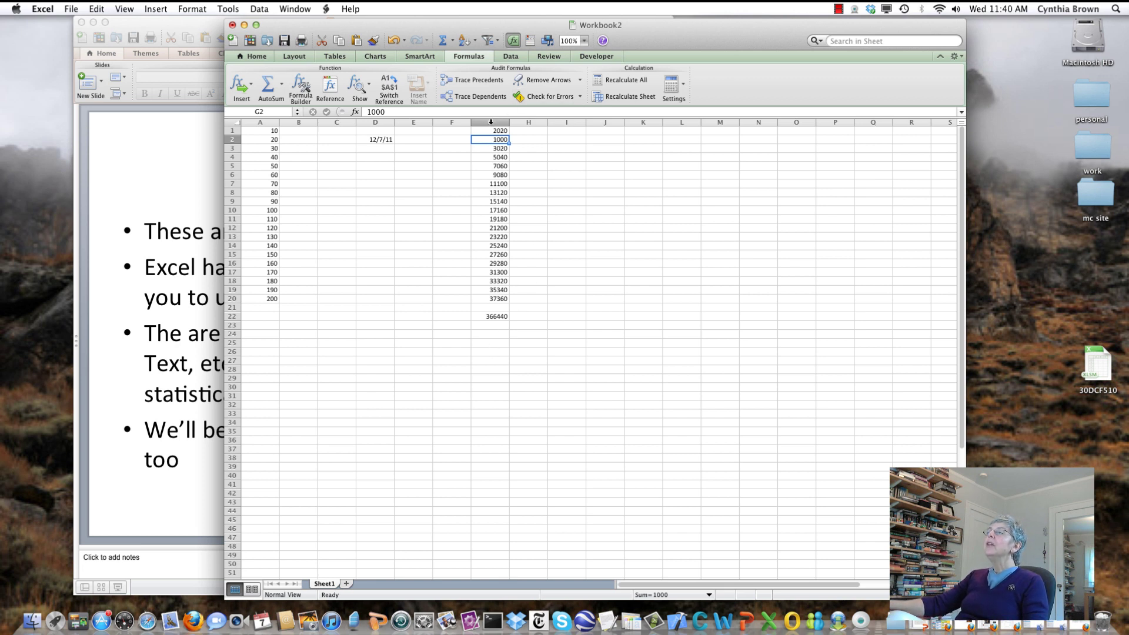
# - Format all of column G with comma thousands separators and no decimal places
pyautogui.click(253, 57)
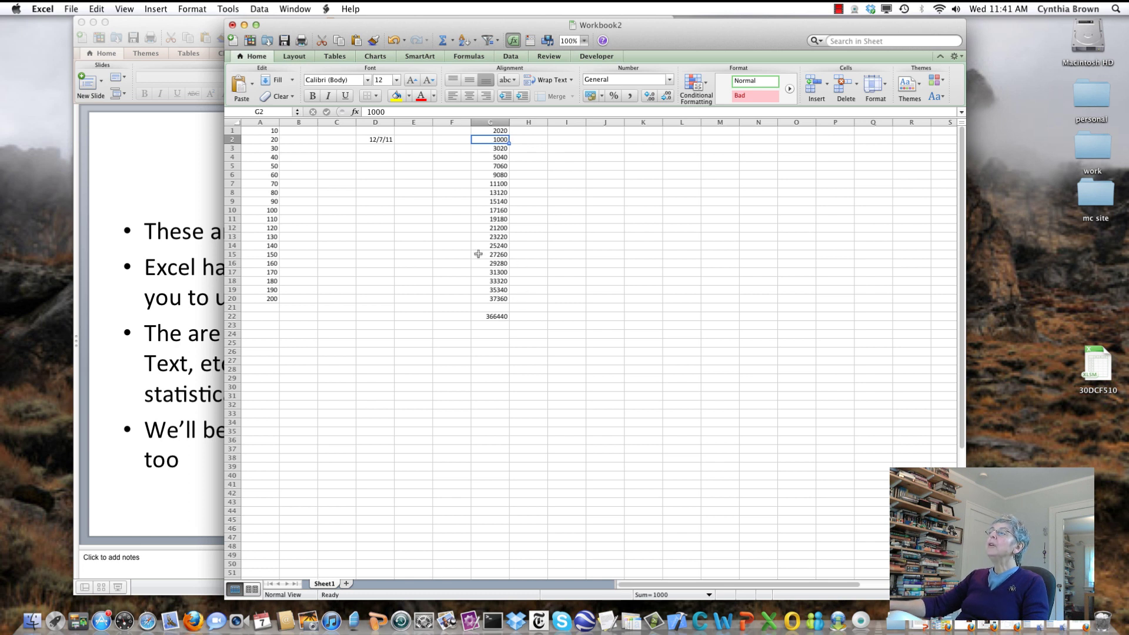
pyautogui.click(489, 122)
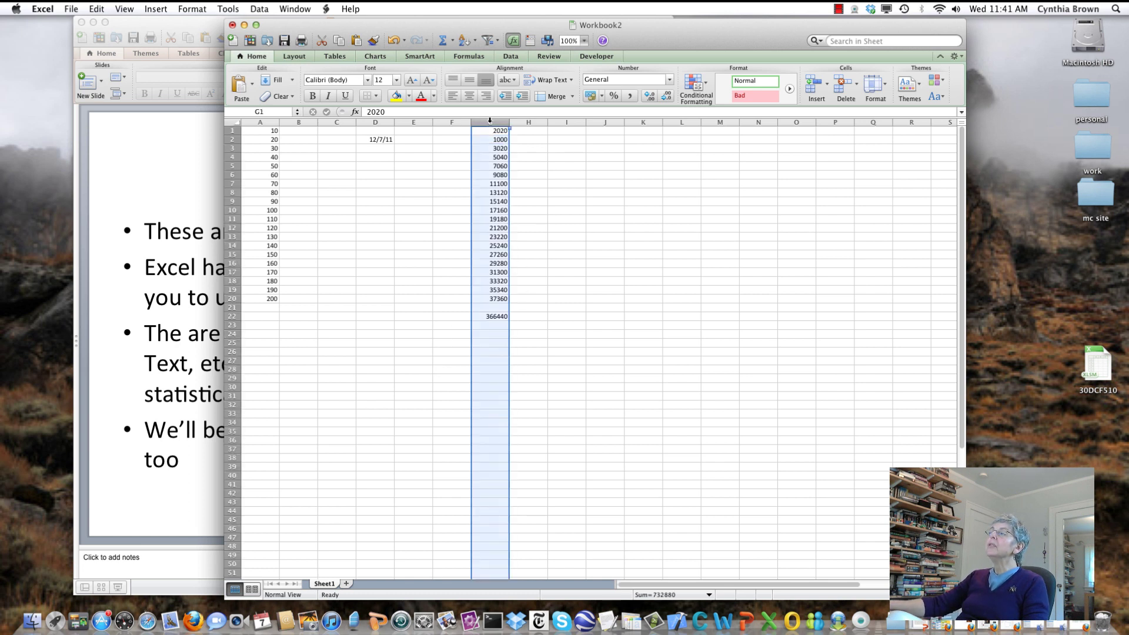
pyautogui.click(630, 96)
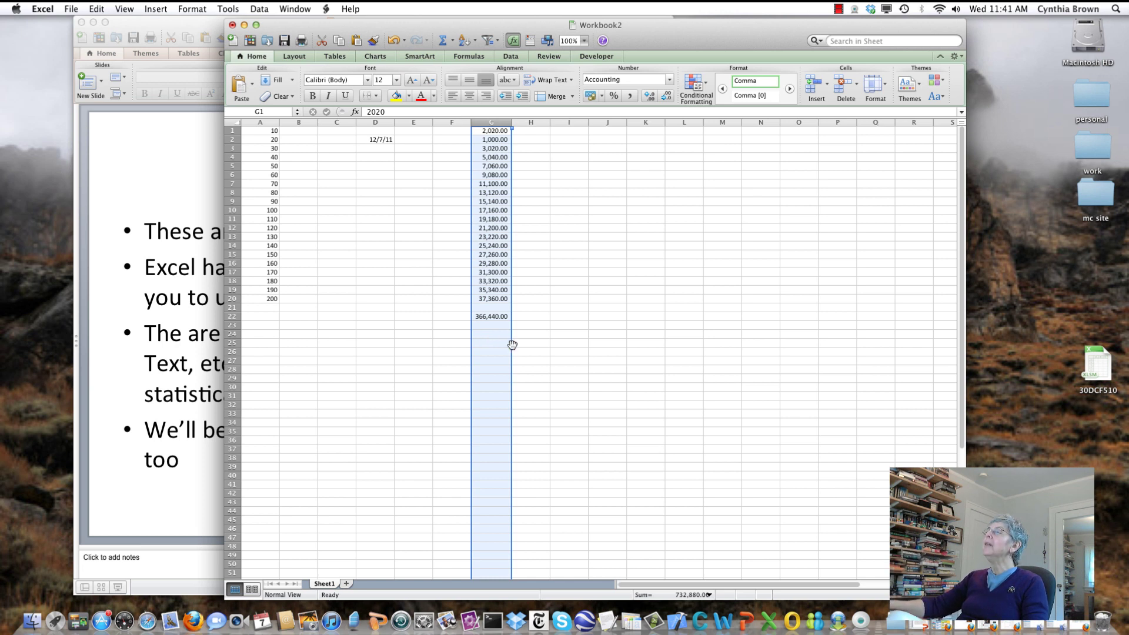
pyautogui.click(648, 97)
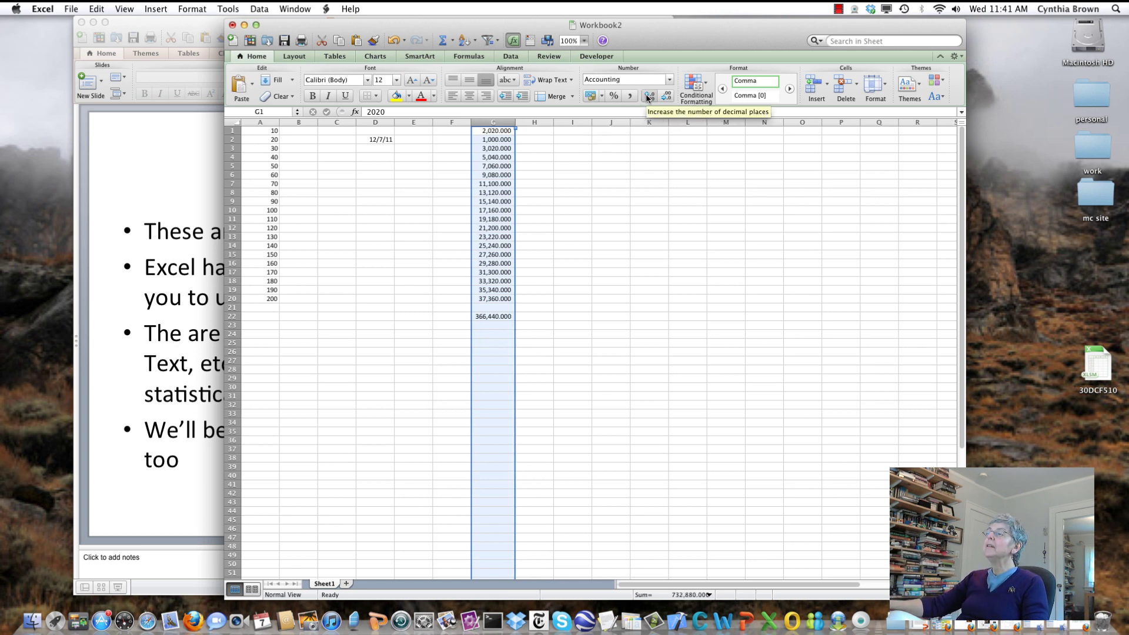
pyautogui.click(667, 97)
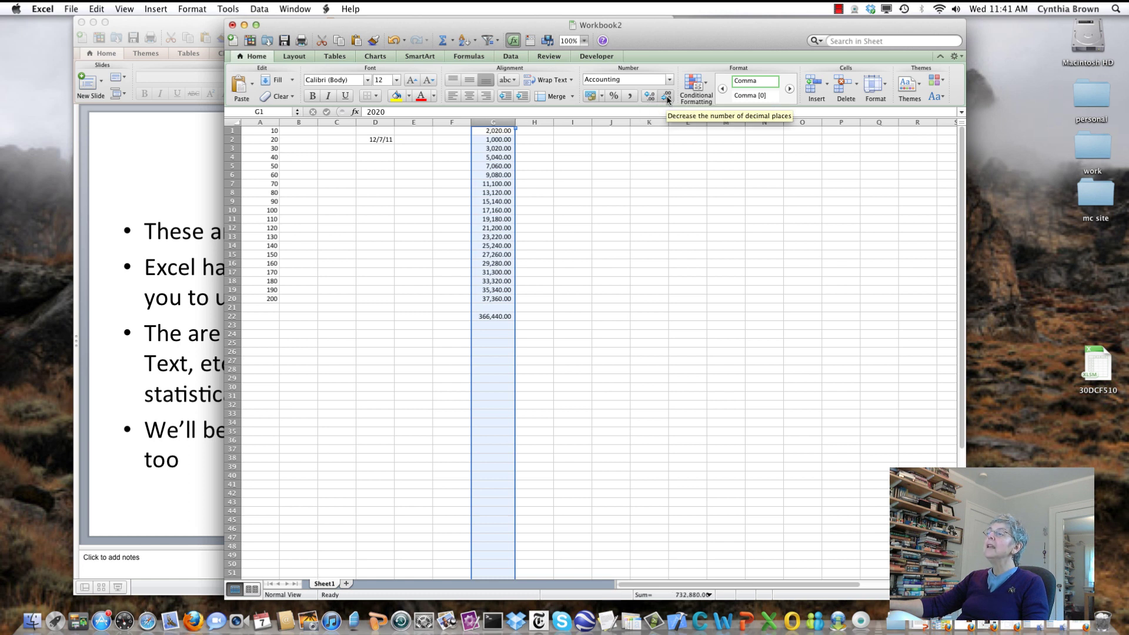
pyautogui.click(667, 98)
pyautogui.click(668, 97)
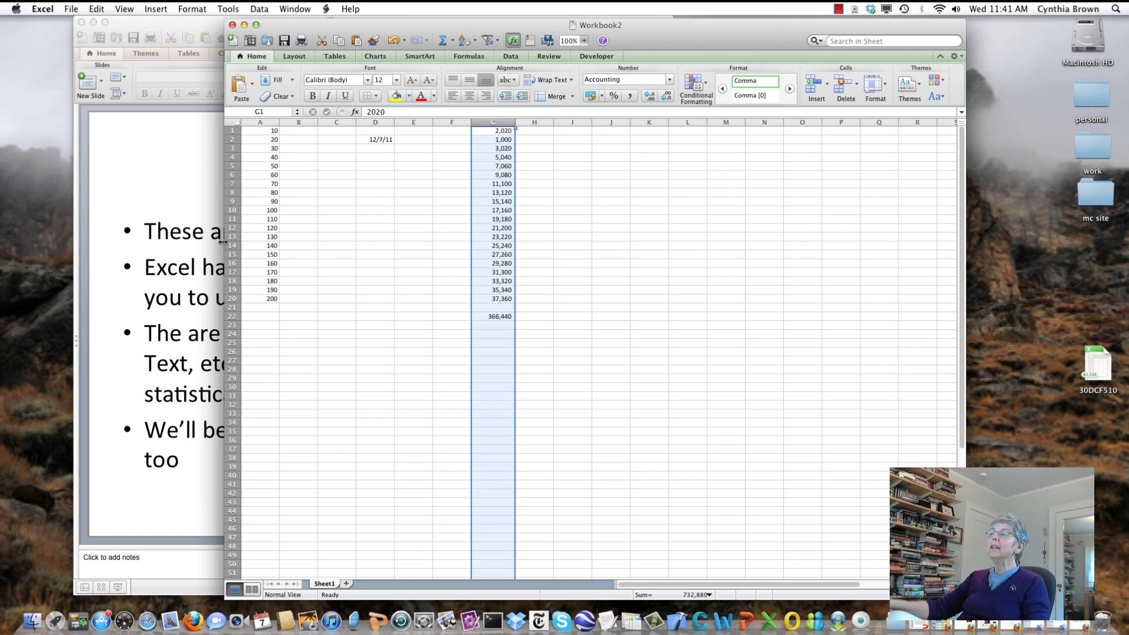
# - Switch to the Excel Basics Mac.pptx presentation in PowerPoint and review the function slides through to the final Try It! slide
pyautogui.click(171, 143)
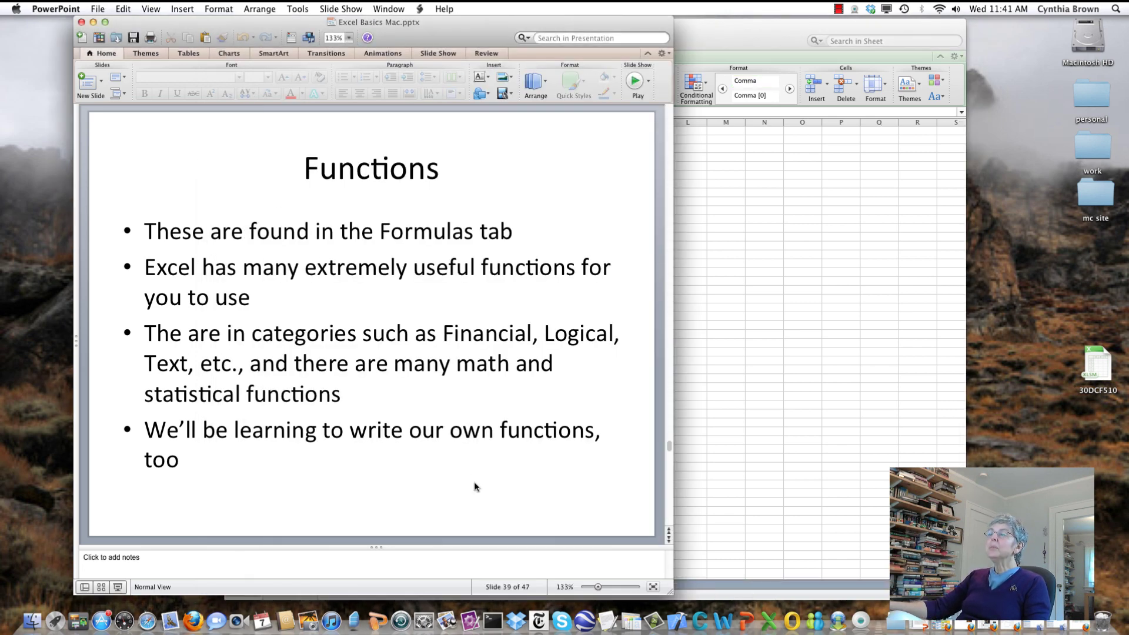
pyautogui.click(668, 540)
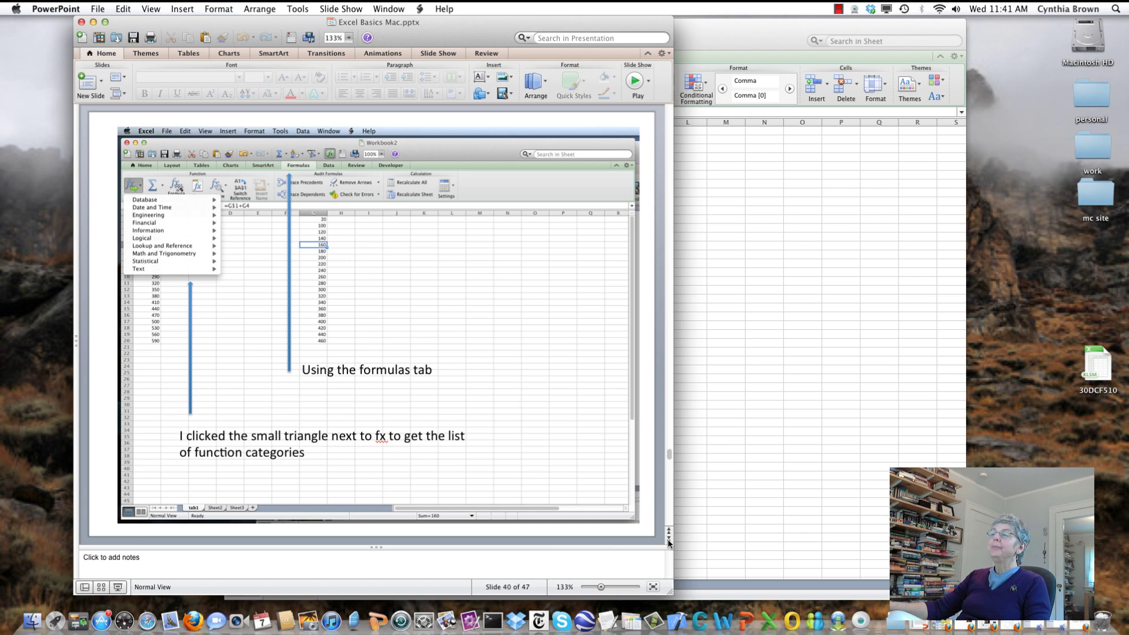
pyautogui.click(668, 539)
pyautogui.click(668, 539)
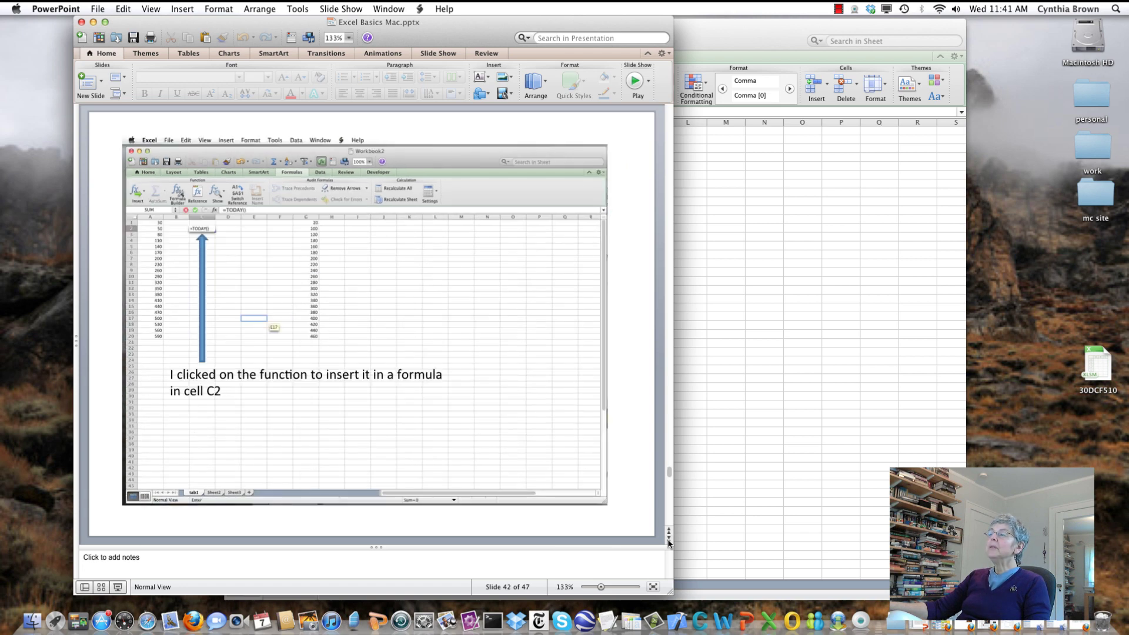
pyautogui.click(668, 540)
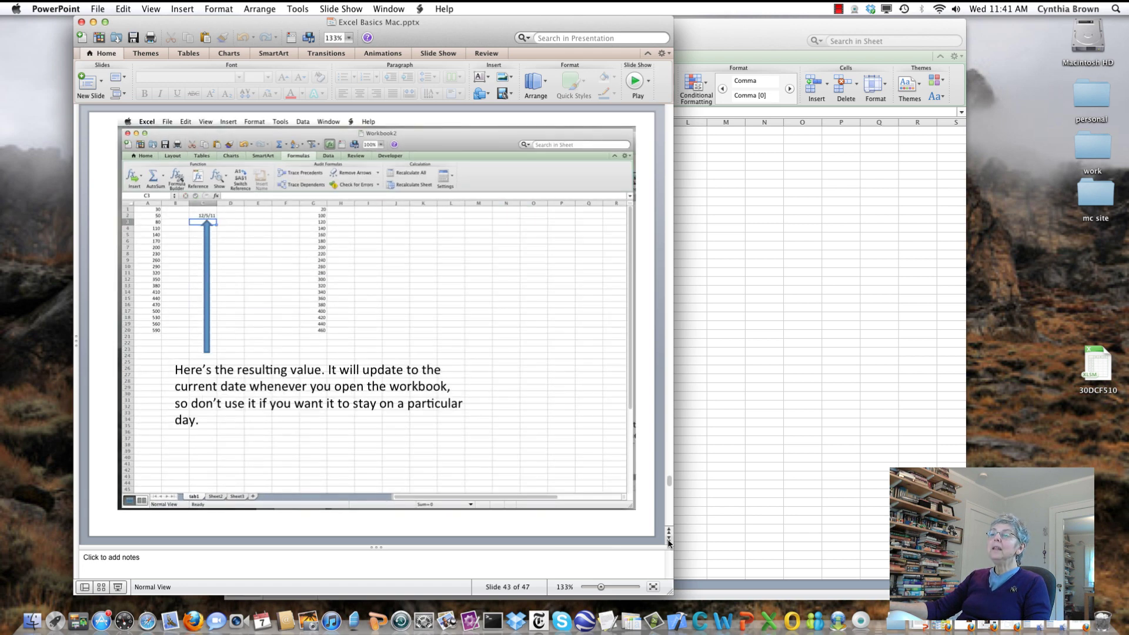
pyautogui.click(669, 539)
pyautogui.click(668, 539)
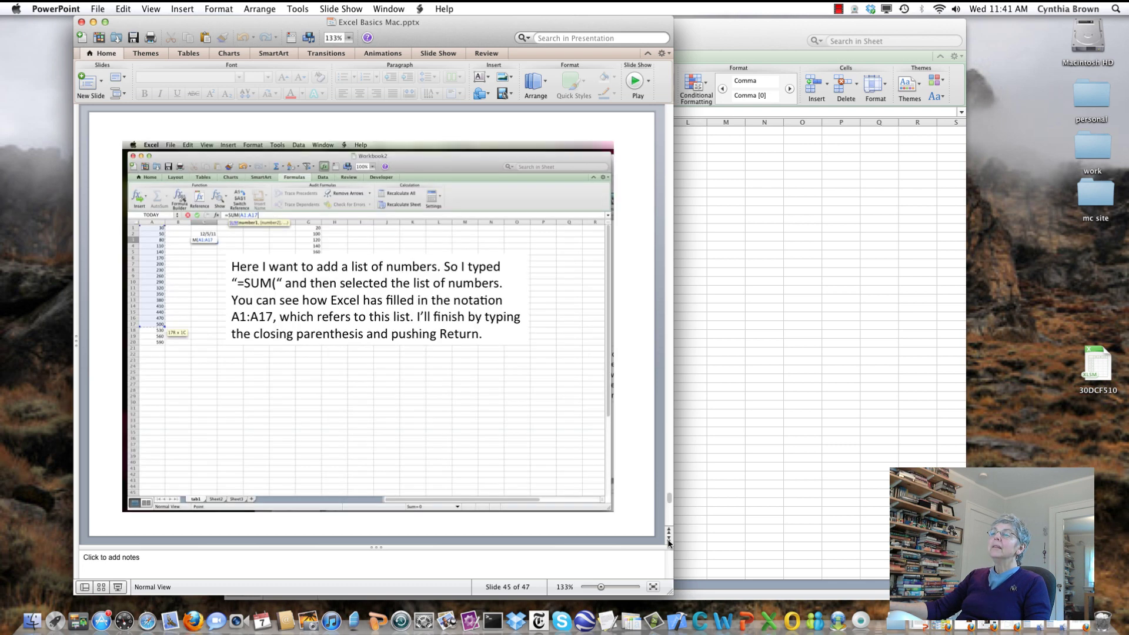
pyautogui.click(668, 539)
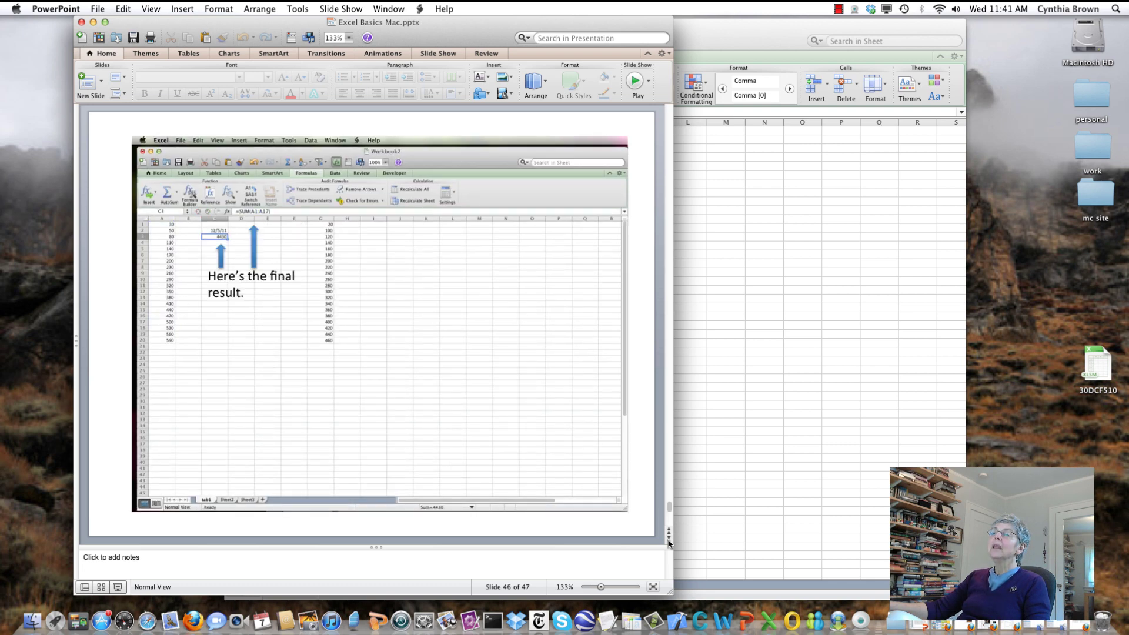
pyautogui.click(668, 540)
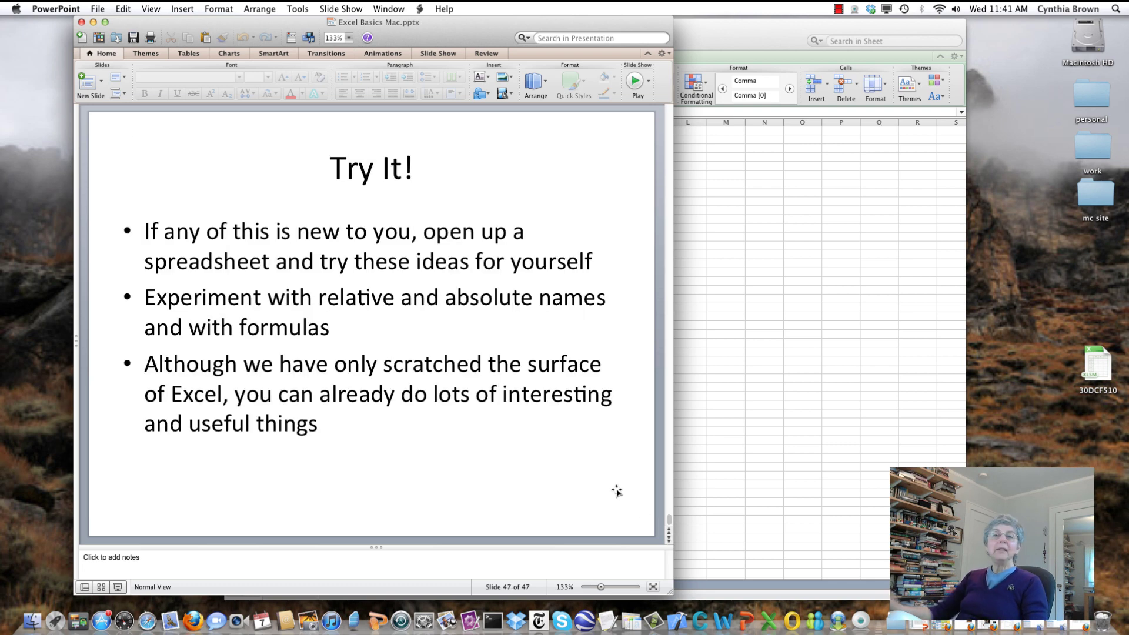